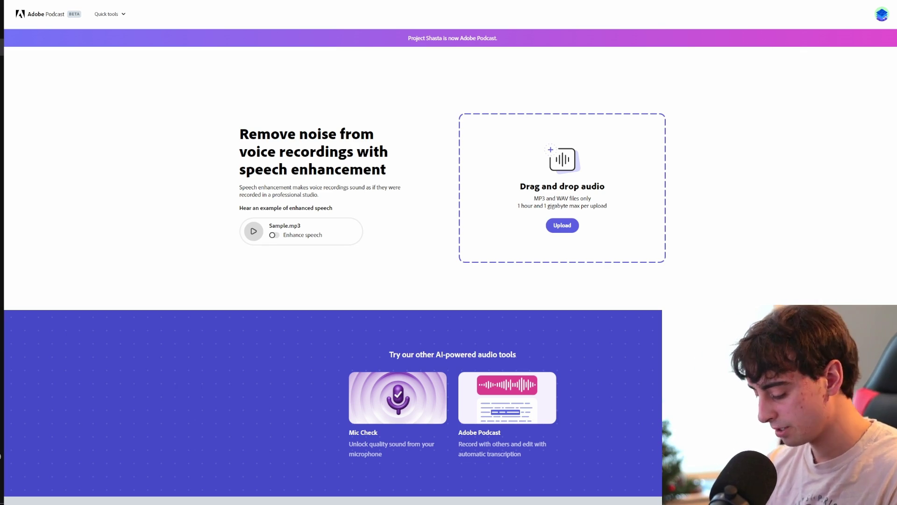
Run the installation of VB-Audio Voicemeeter from its installer
{"action": "key", "text": "ctrl+plus"}
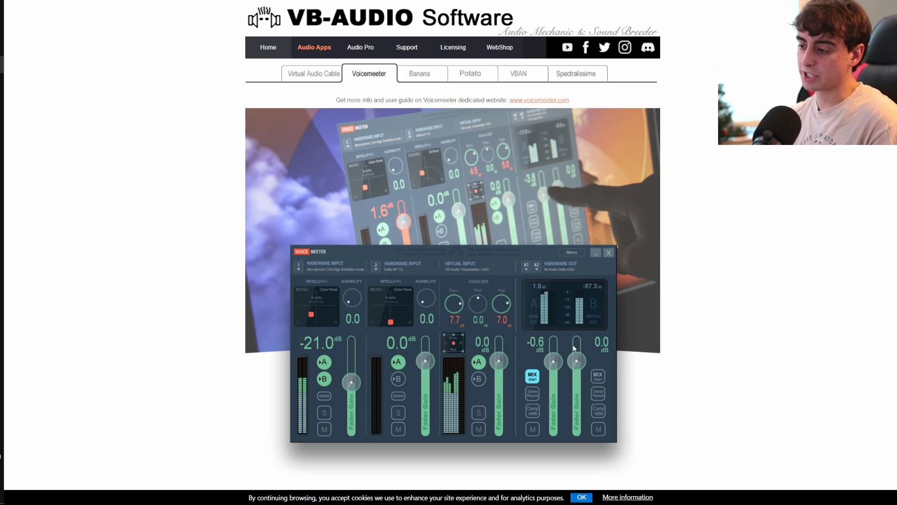
{"action": "scroll", "coordinate": [574, 348], "scroll_direction": "down", "scroll_amount": 2}
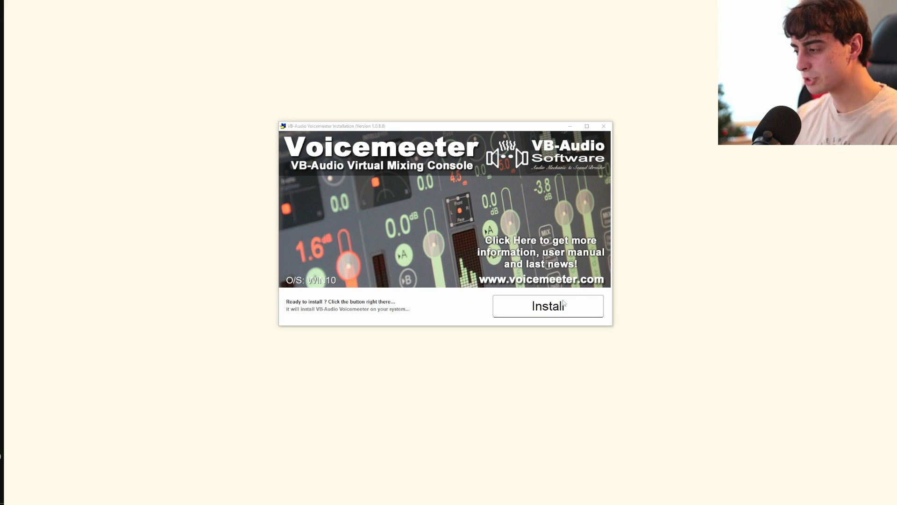
{"action": "left_click", "coordinate": [564, 305]}
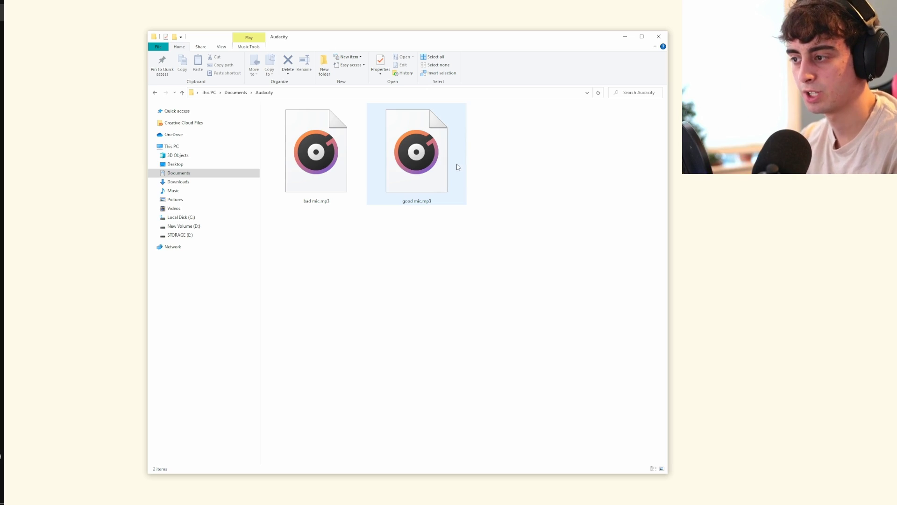
Play good mic.mp3 from the Audacity documents folder to hear its sound quality, and close the player
{"action": "mouse_move", "coordinate": [401, 174]}
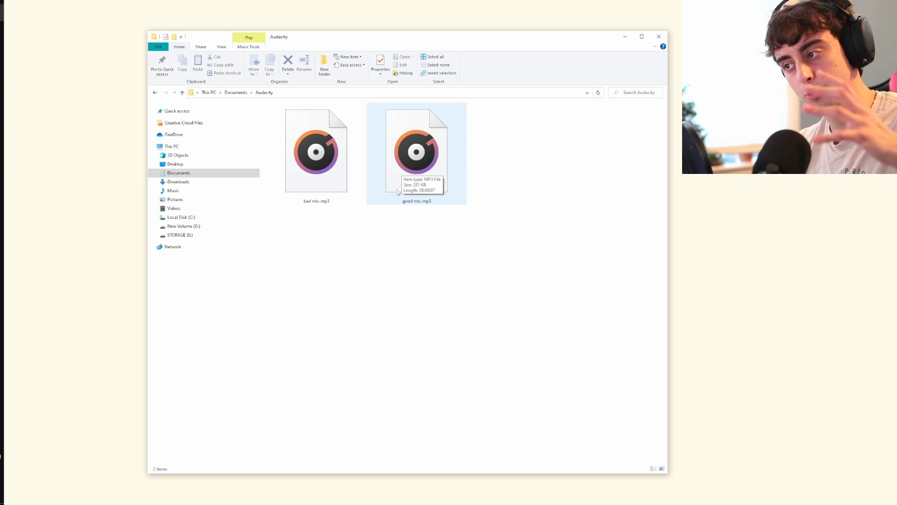
{"action": "mouse_move", "coordinate": [288, 166]}
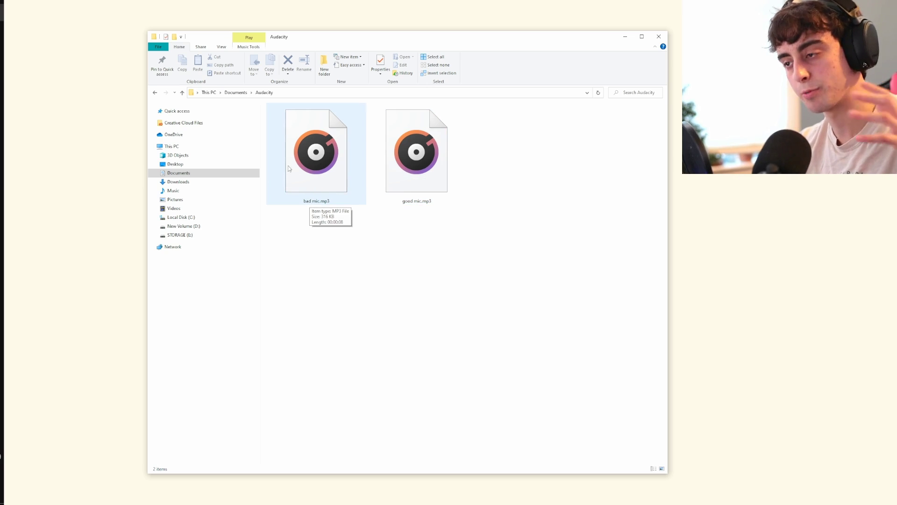
{"action": "double_click", "coordinate": [410, 173]}
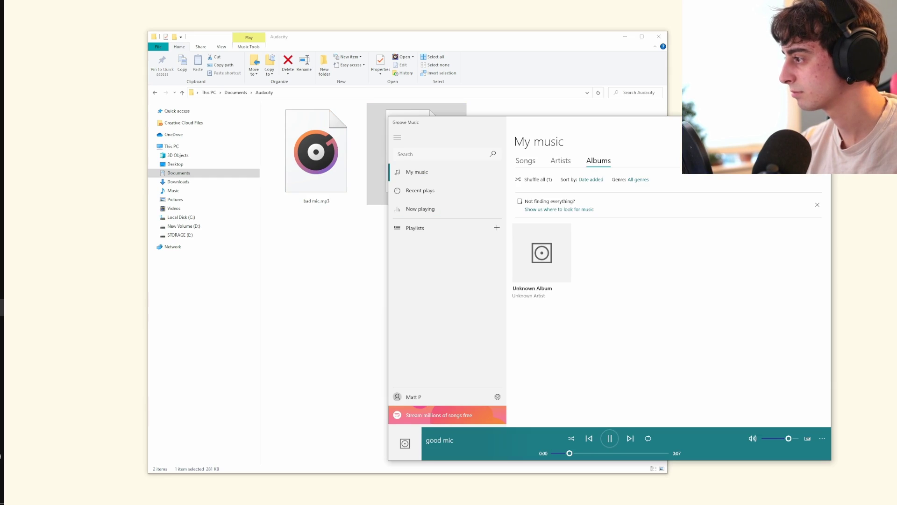
{"action": "left_click_drag", "start_coordinate": [695, 126], "coordinate": [615, 120]}
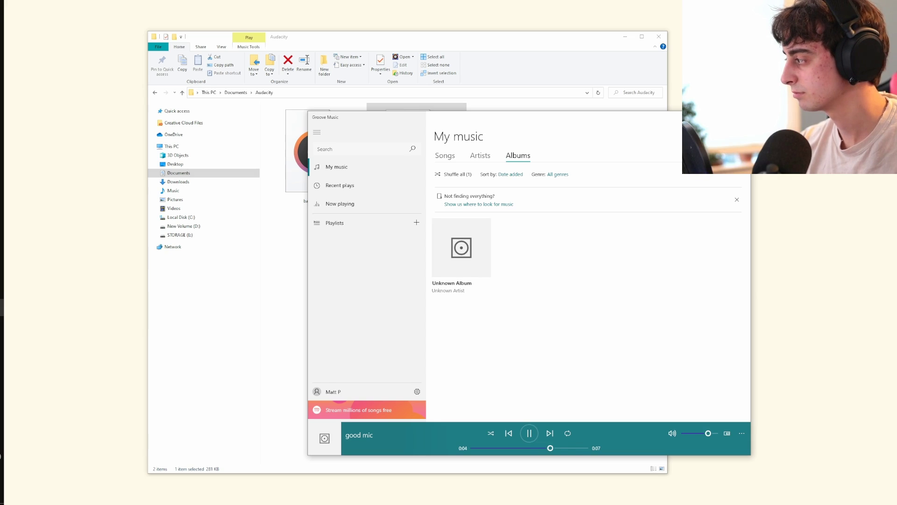
{"action": "key", "text": "alt+F4"}
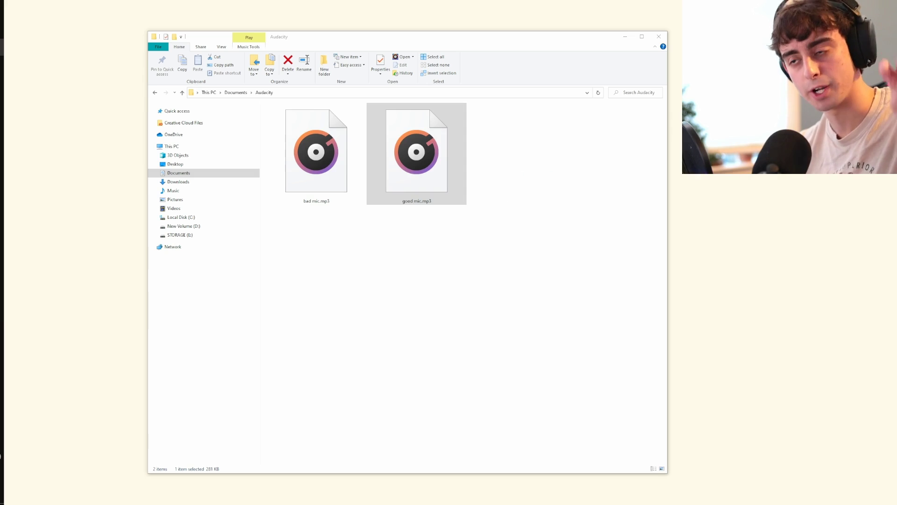
Play bad mic.mp3 from the same folder for comparison, and close the player
{"action": "key", "text": "Left"}
{"action": "key", "text": "Return"}
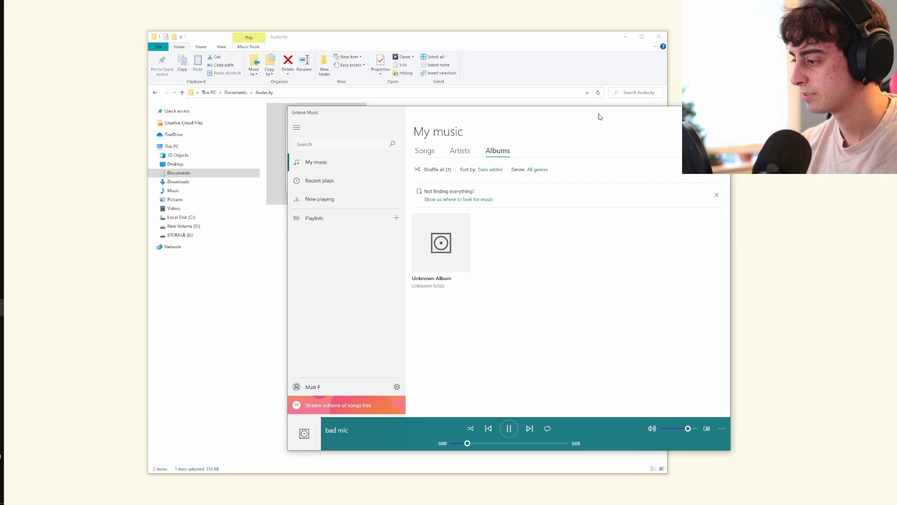
{"action": "left_click_drag", "start_coordinate": [600, 116], "coordinate": [597, 114]}
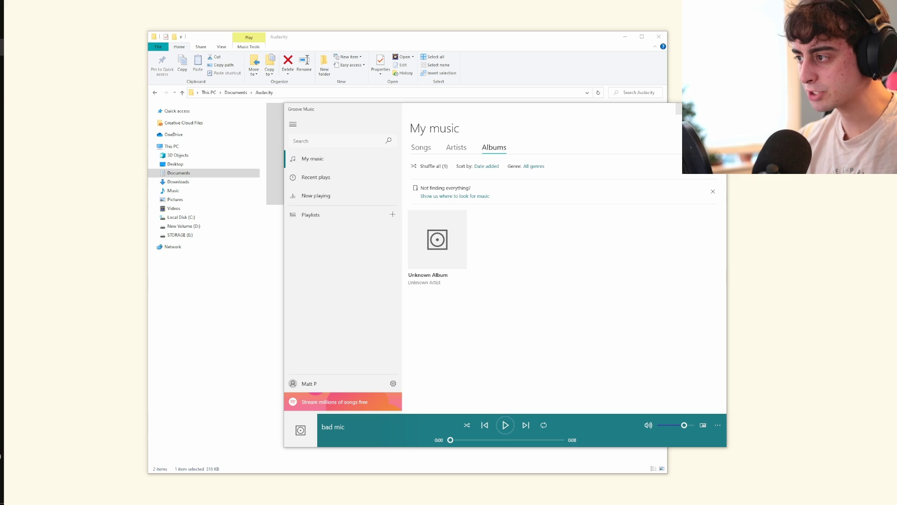
{"action": "left_click", "coordinate": [716, 109]}
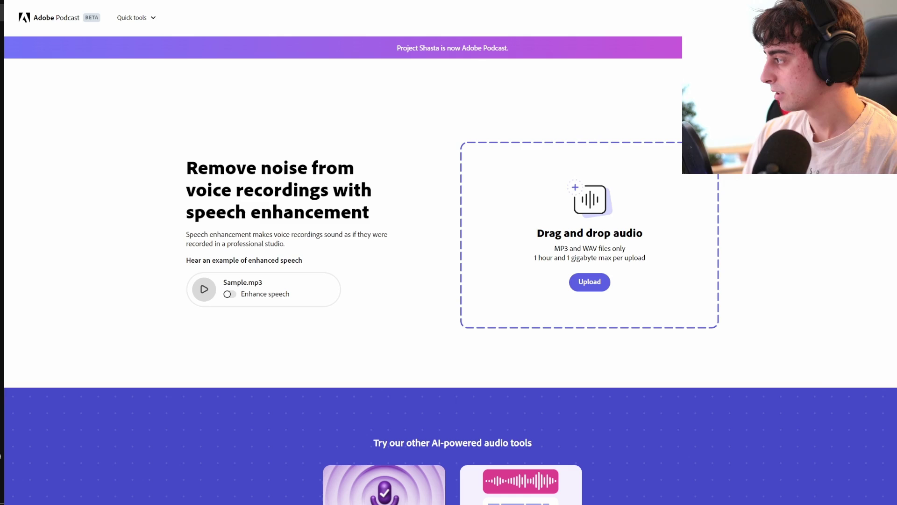
Switch to Adobe Podcast and upload bad mic.mp3 for speech enhancement
{"action": "left_click_drag", "start_coordinate": [4, 252], "coordinate": [590, 225]}
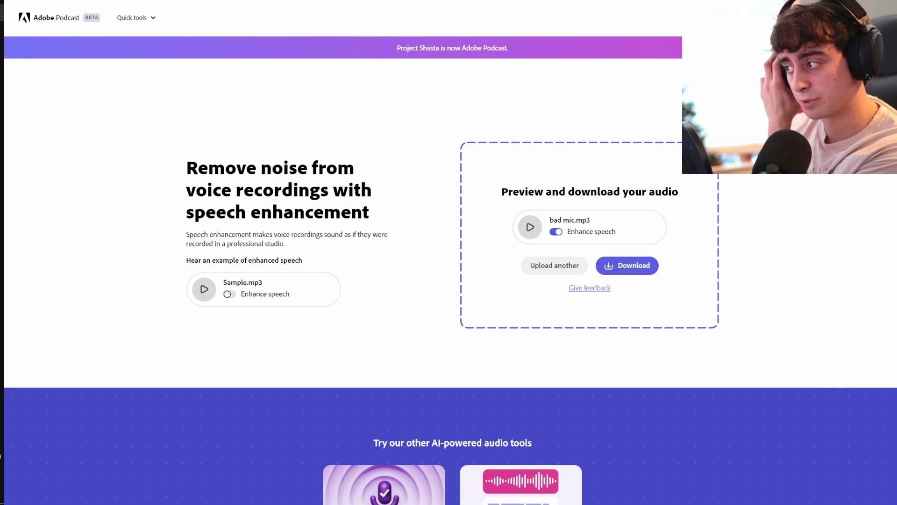
Listen to Sample.mp3 without and with Enhance speech, leaving the enhancement off
{"action": "left_click", "coordinate": [208, 295]}
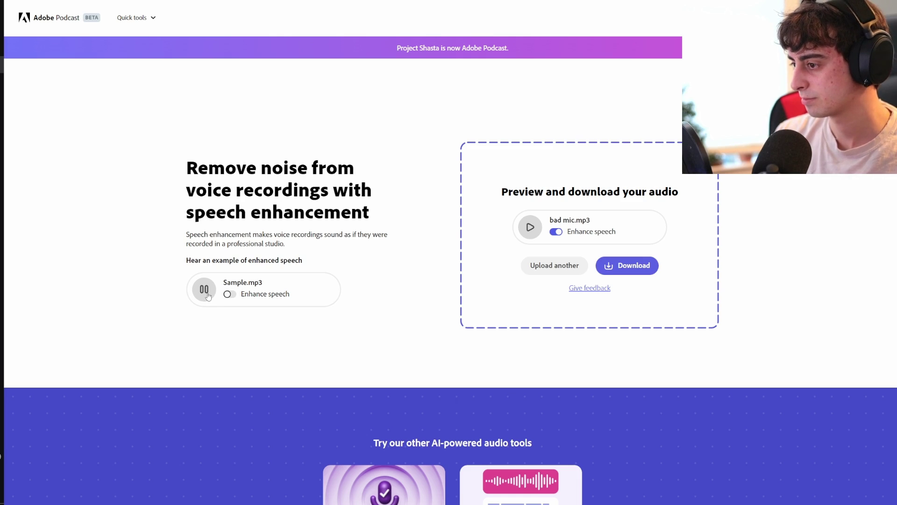
{"action": "left_click", "coordinate": [204, 289]}
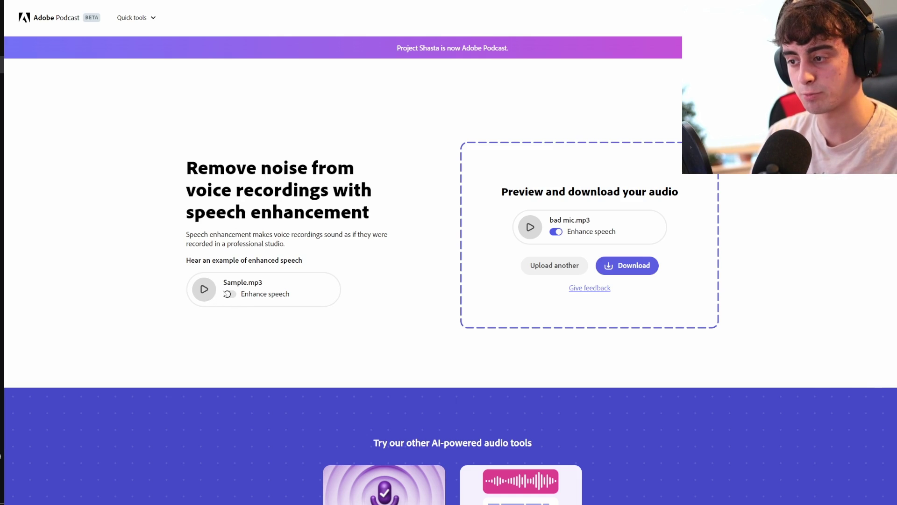
{"action": "left_click", "coordinate": [229, 295]}
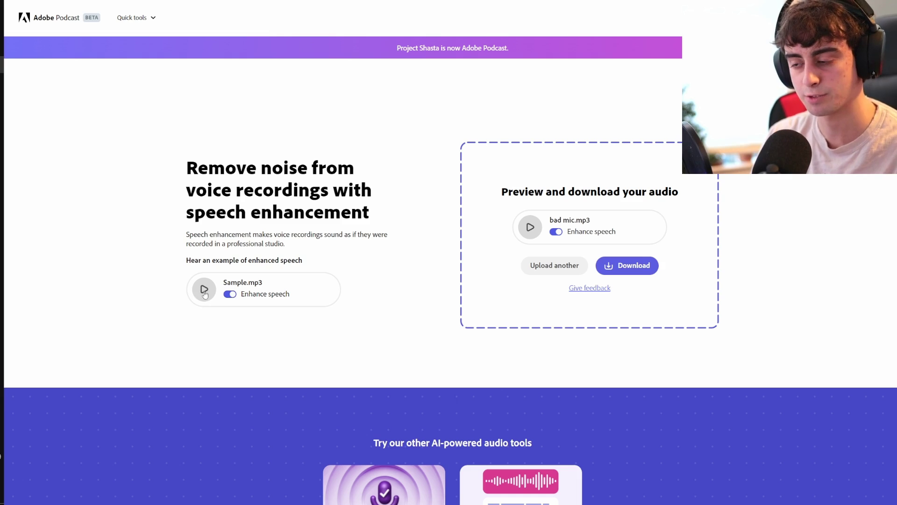
{"action": "left_click", "coordinate": [204, 293]}
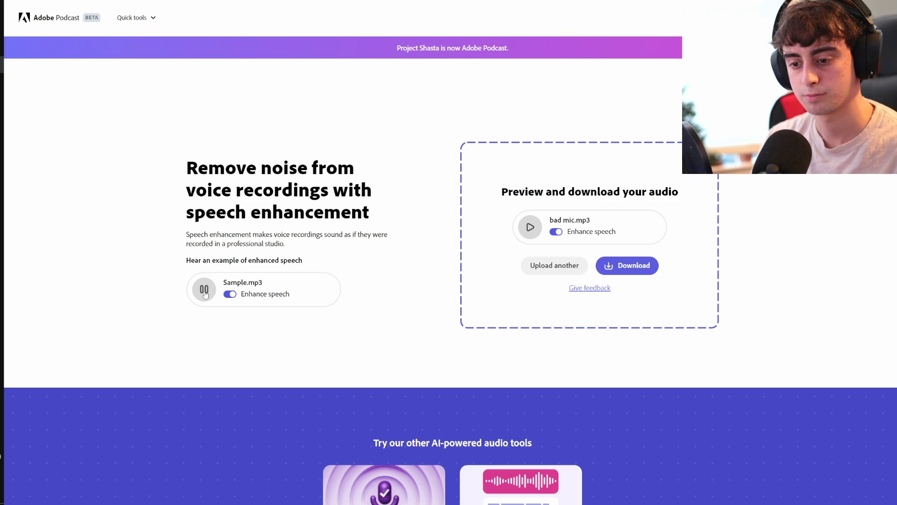
{"action": "left_click", "coordinate": [204, 291]}
{"action": "left_click", "coordinate": [229, 294]}
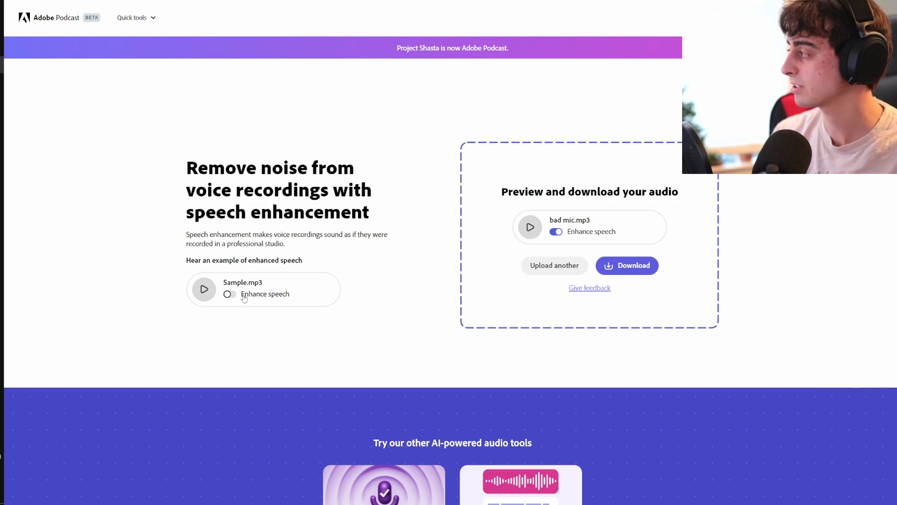
Compare the uploaded bad mic.mp3 by playing it with Enhance speech off and on
{"action": "left_click", "coordinate": [557, 233]}
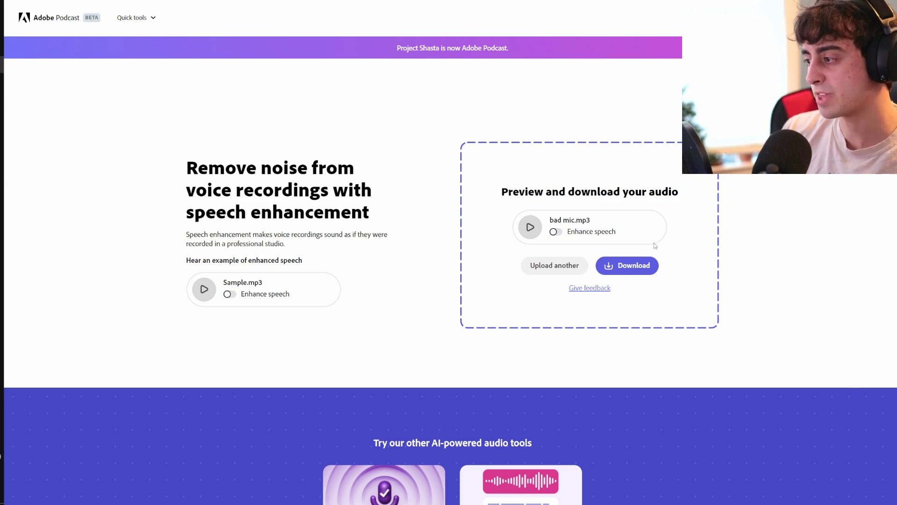
{"action": "left_click", "coordinate": [535, 234]}
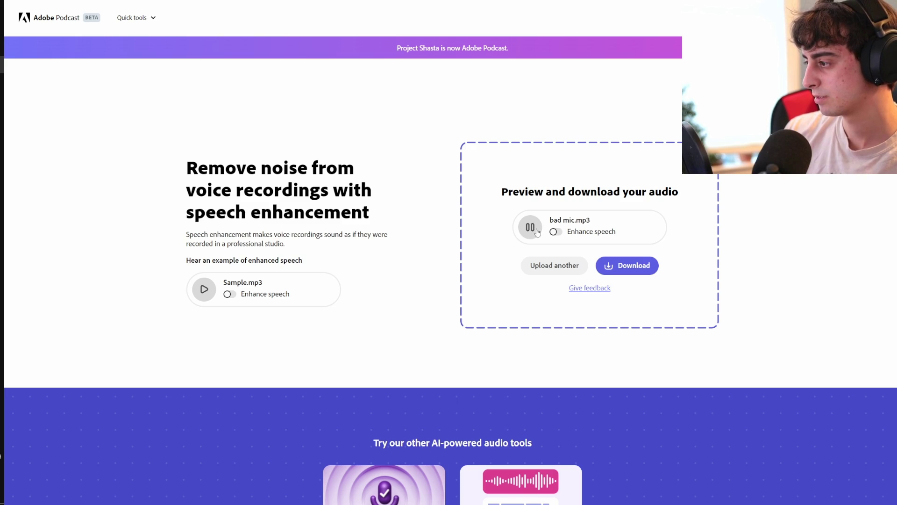
{"action": "left_click", "coordinate": [538, 233]}
{"action": "left_click", "coordinate": [556, 232]}
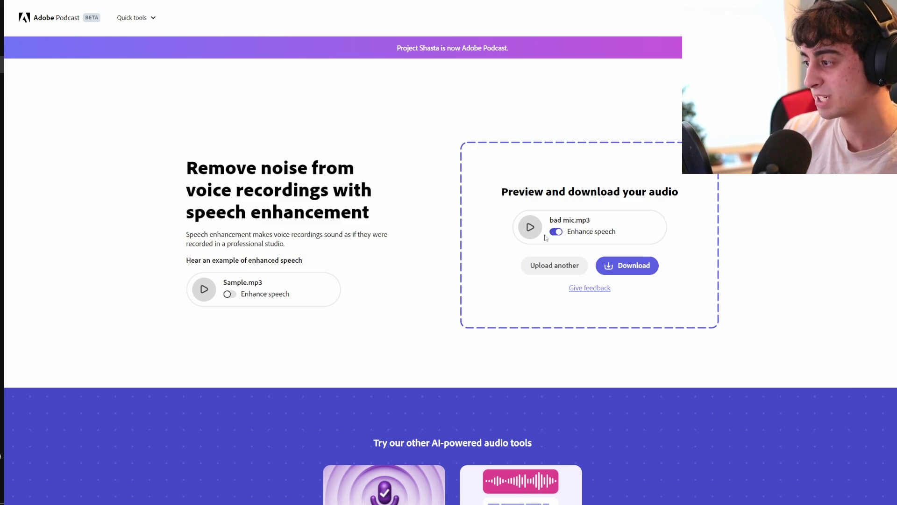
{"action": "left_click", "coordinate": [533, 230]}
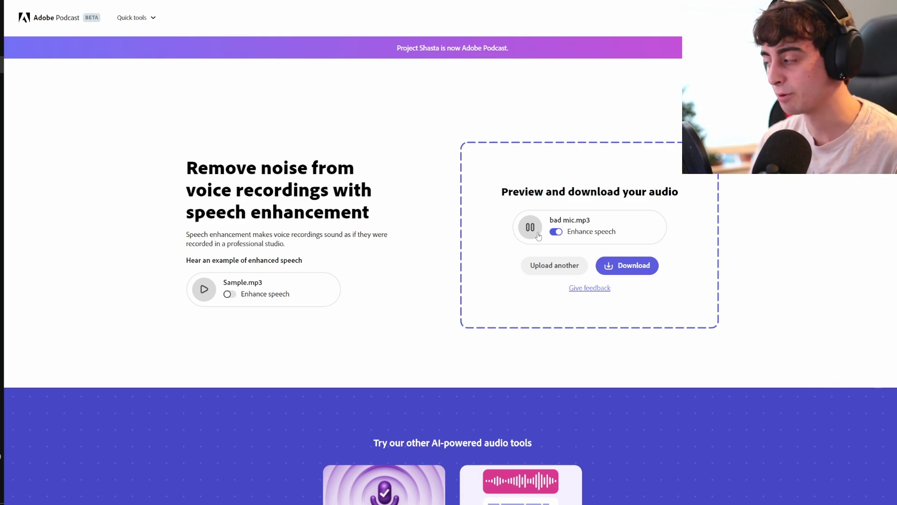
{"action": "left_click", "coordinate": [534, 236]}
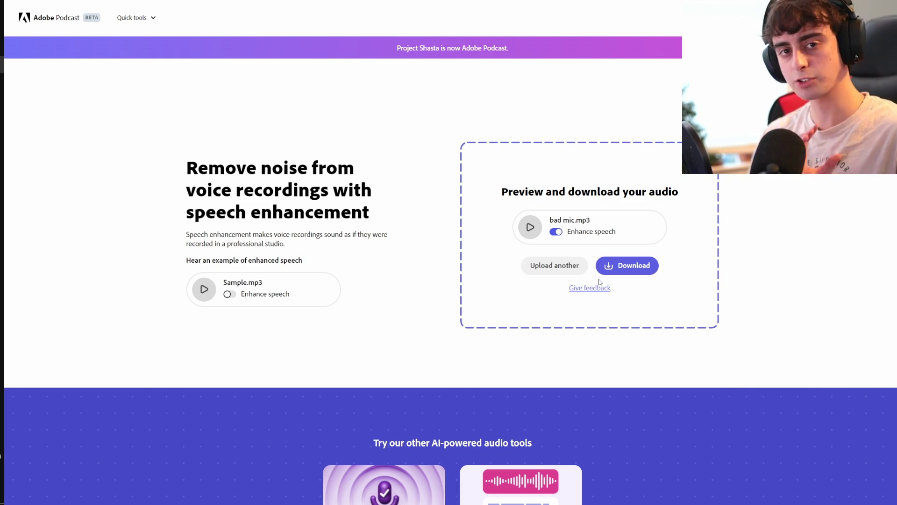
Switch to Audacity, record about one minute of voice on the stereo track, and look back over the waveform
{"action": "key", "text": "alt+Tab"}
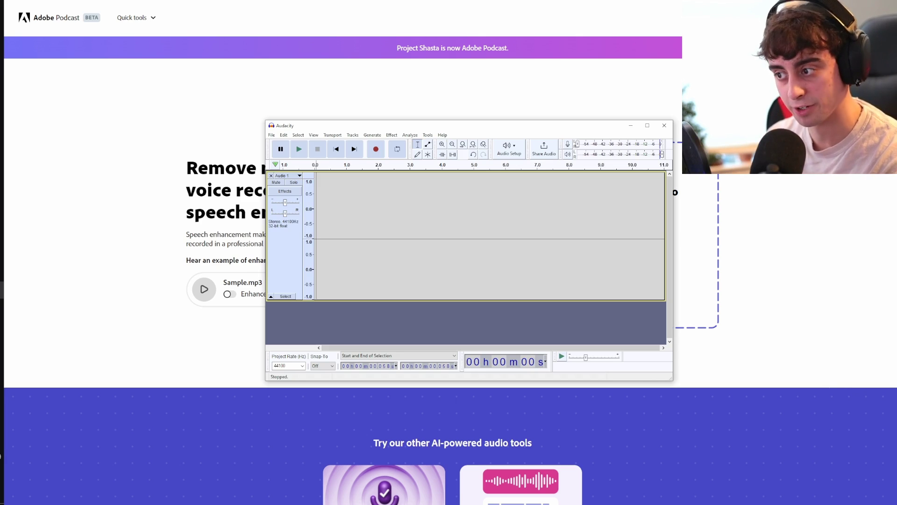
{"action": "key", "text": "r"}
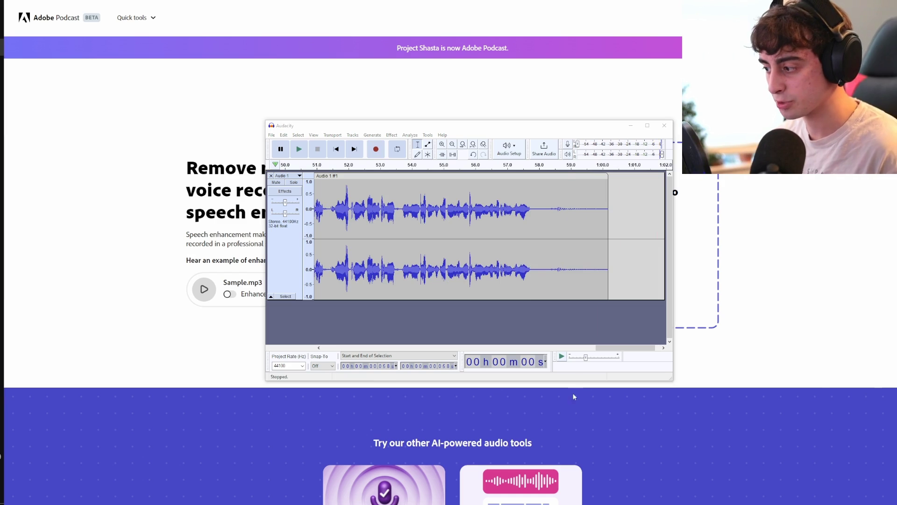
{"action": "scroll", "coordinate": [529, 226], "scroll_direction": "left", "scroll_amount": 10}
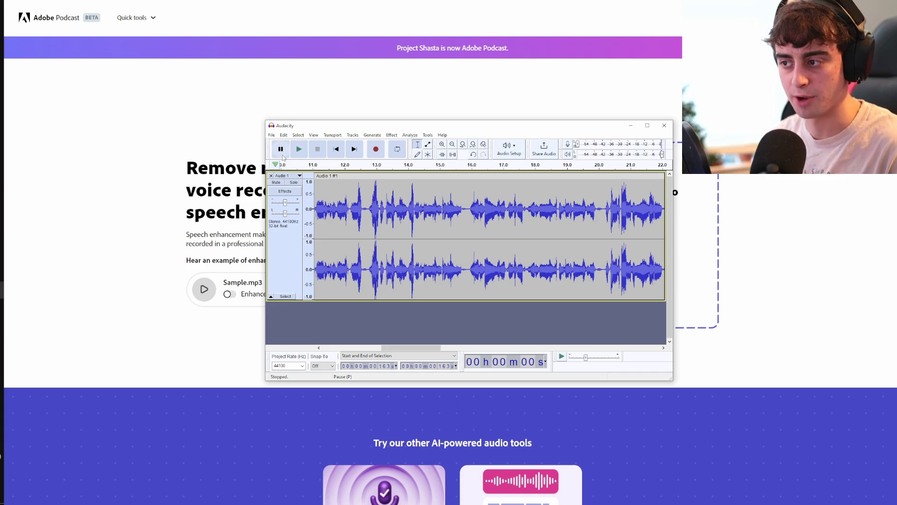
Return to Adobe Podcast and compare test 2.mp3 by playing it with Enhance speech off and on
{"action": "key", "text": "alt+Tab"}
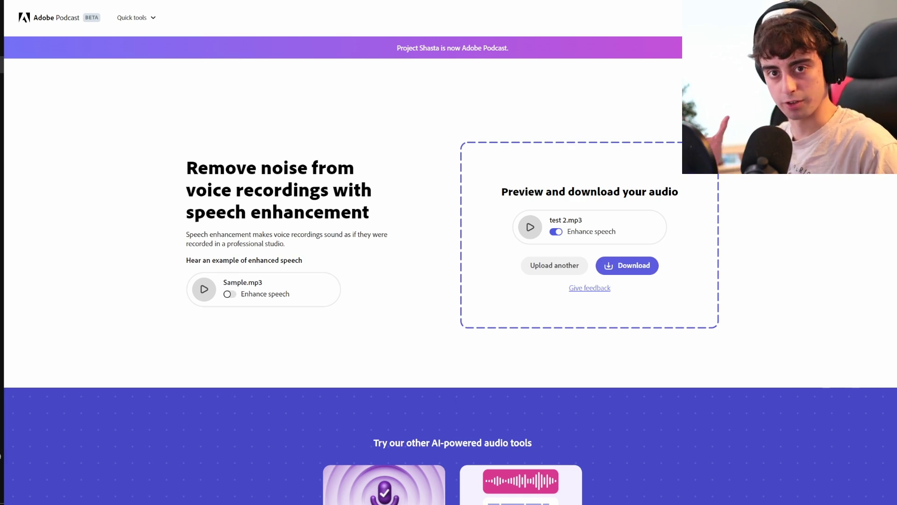
{"action": "left_click", "coordinate": [556, 231]}
{"action": "left_click", "coordinate": [532, 228]}
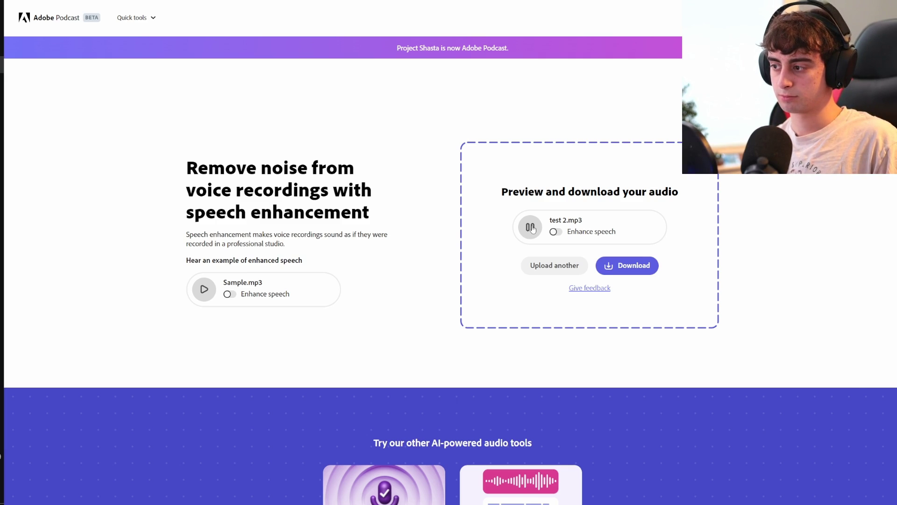
{"action": "left_click", "coordinate": [534, 231]}
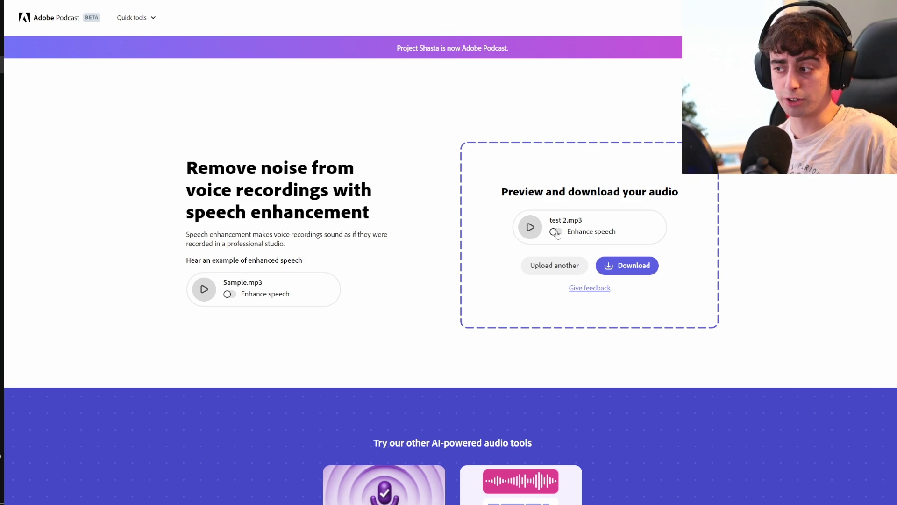
{"action": "left_click", "coordinate": [556, 232]}
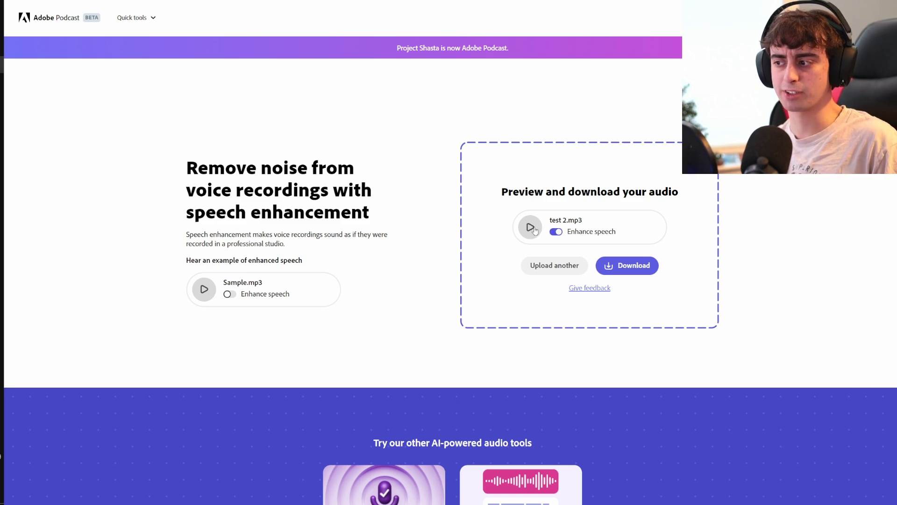
{"action": "left_click", "coordinate": [533, 229]}
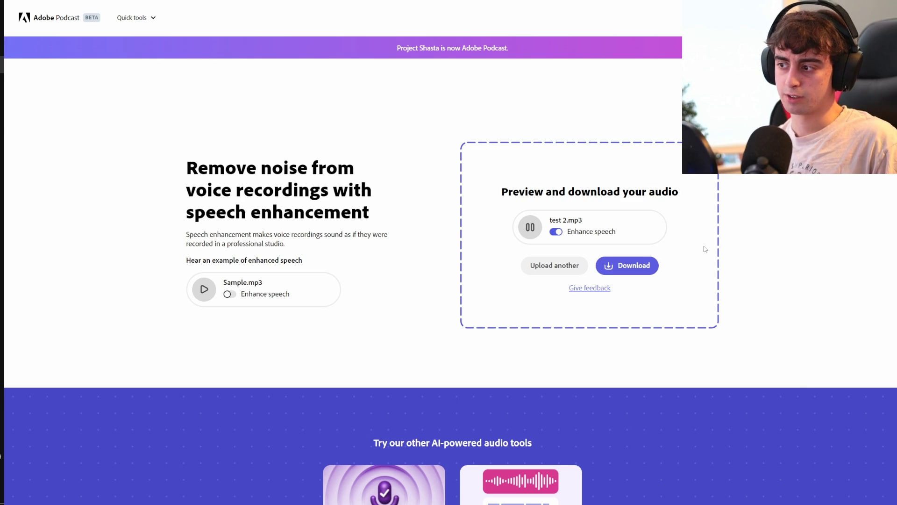